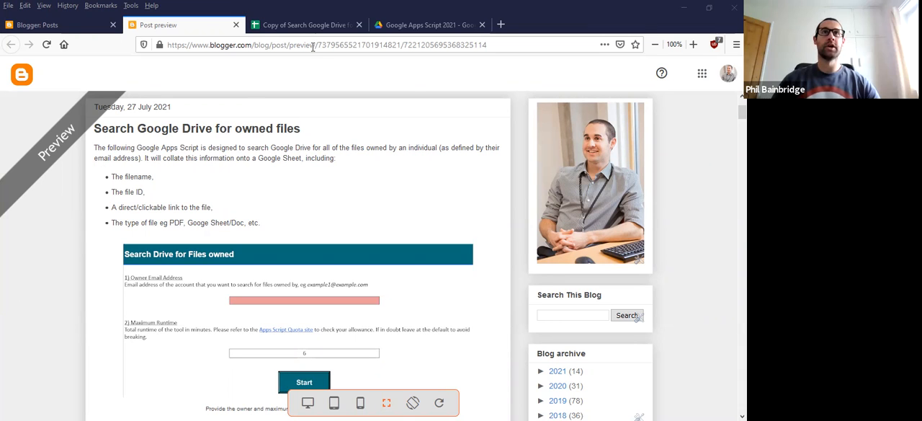
# Step: Switch from the Blogger preview to the 'Copy of Search Google Drive for owned files' spreadsheet
pyautogui.click(306, 24)
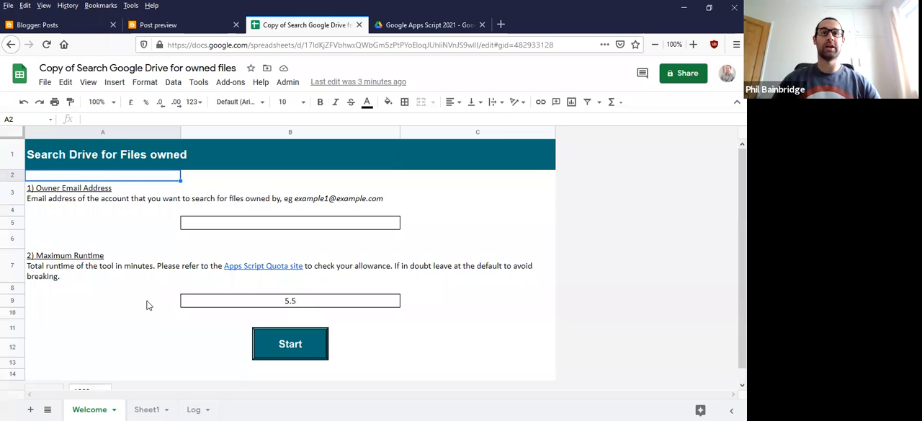
pyautogui.click(147, 409)
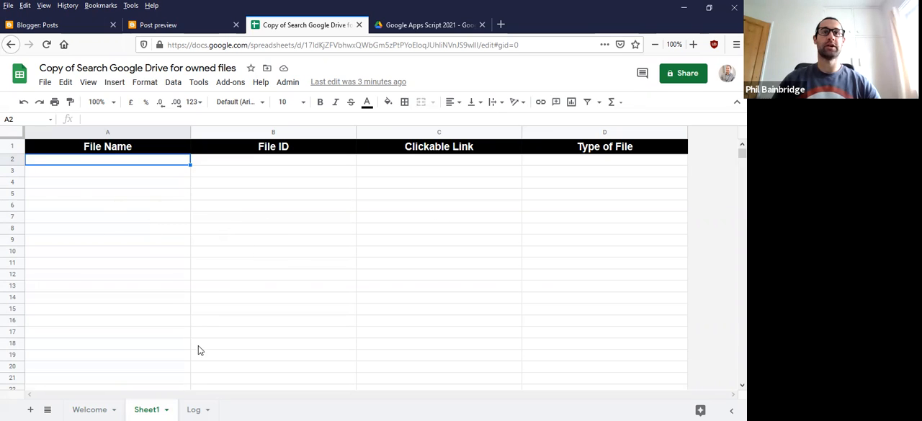
pyautogui.click(192, 409)
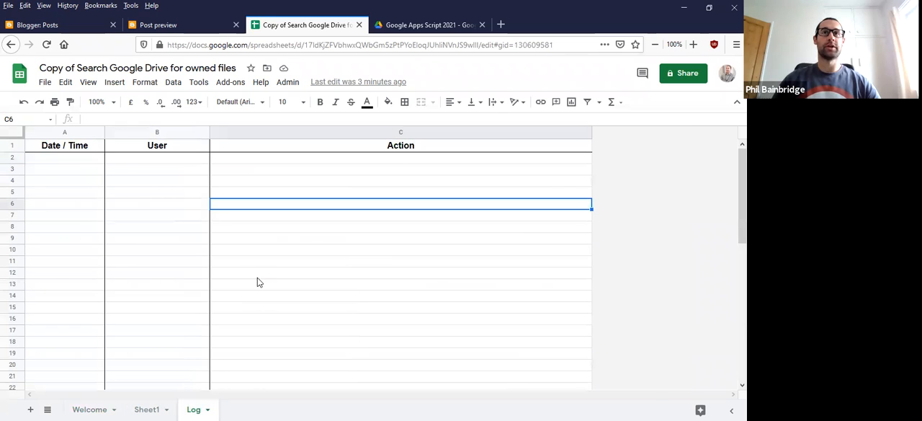
pyautogui.click(302, 289)
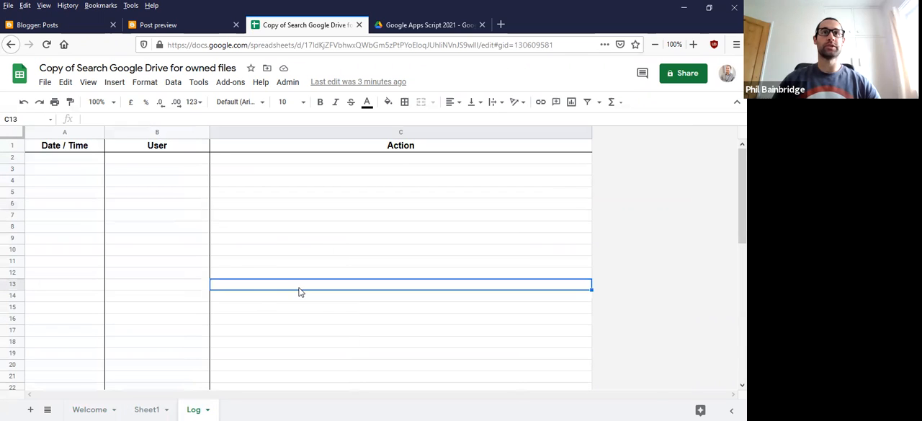
pyautogui.click(83, 409)
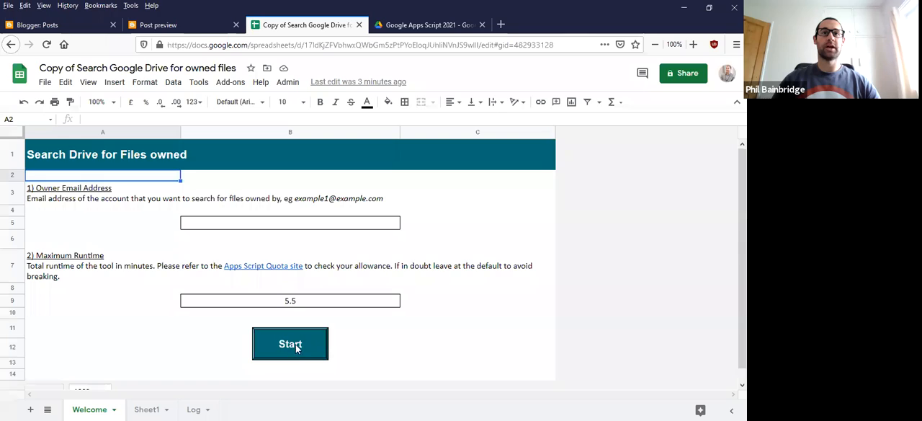
# Step: Run Search Google Drive from the Admin menu until the Script Complete dialog reports no errors
pyautogui.click(287, 81)
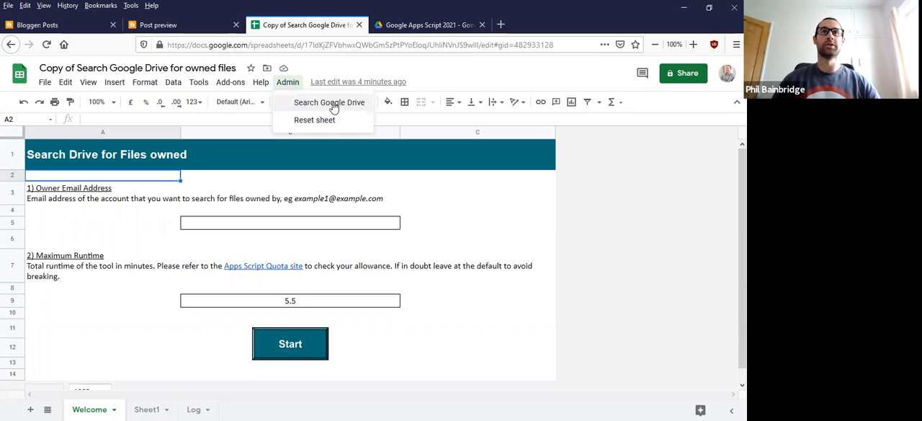
pyautogui.click(333, 103)
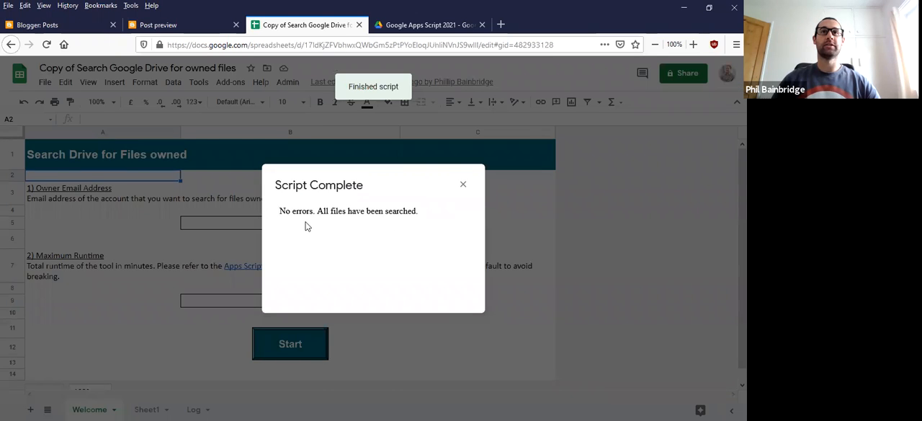
# Step: Dismiss the completion notice and view Sheet1's found files with names, IDs, links and types
pyautogui.click(464, 185)
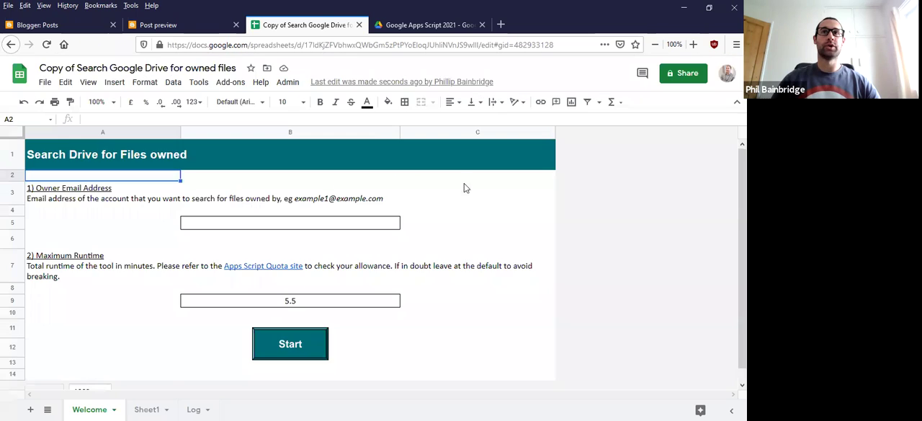
pyautogui.click(147, 409)
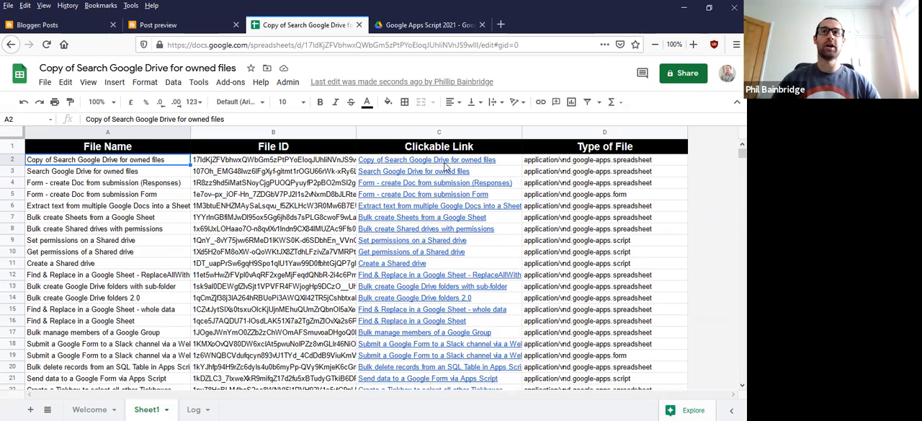
pyautogui.moveTo(426, 159)
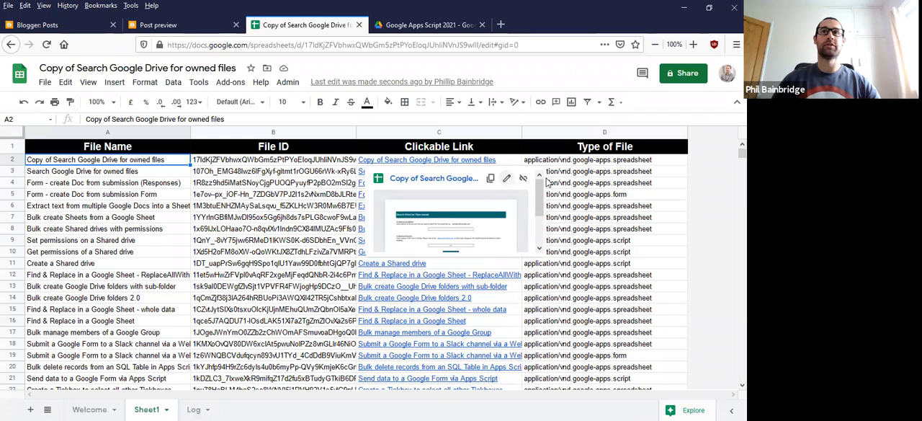
pyautogui.click(626, 172)
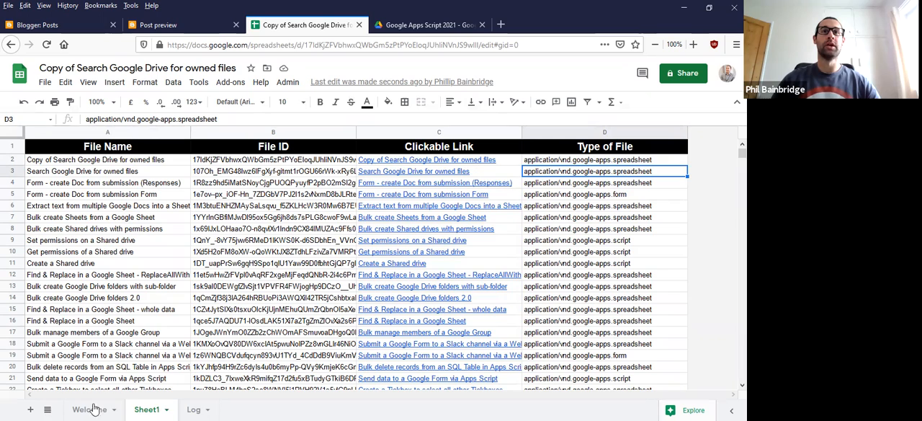
# Step: Inspect the Log's 177-files-searched entry and first/last timestamps, then return to Welcome
pyautogui.click(193, 409)
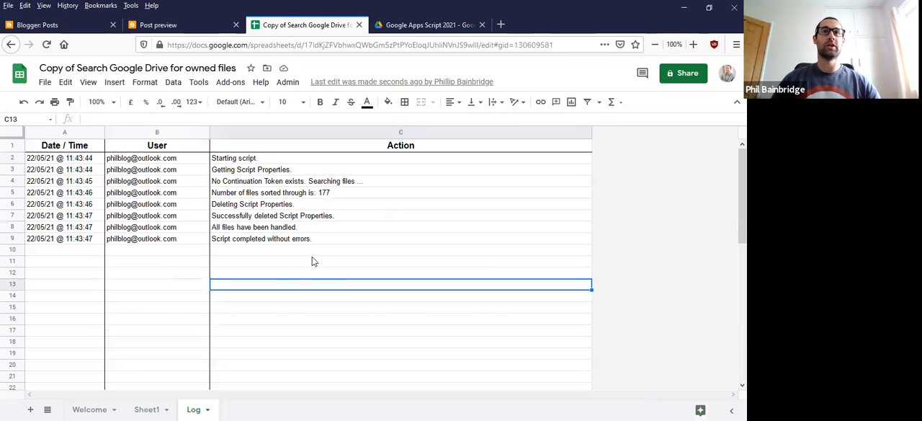
pyautogui.click(338, 195)
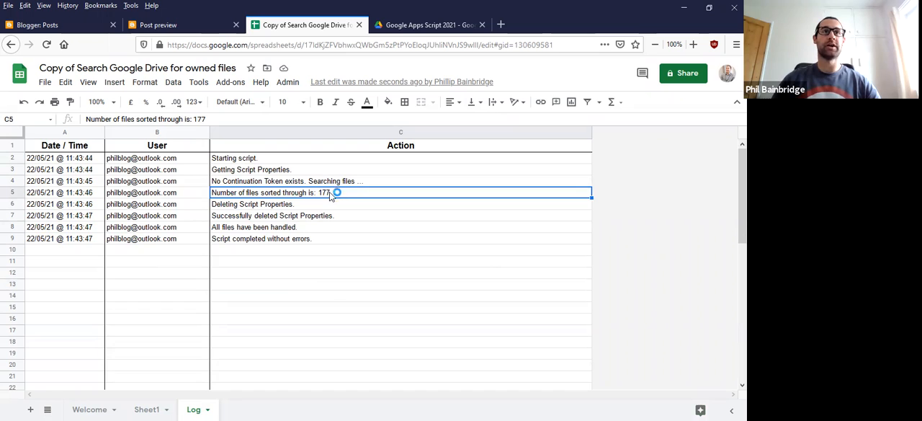
pyautogui.click(98, 160)
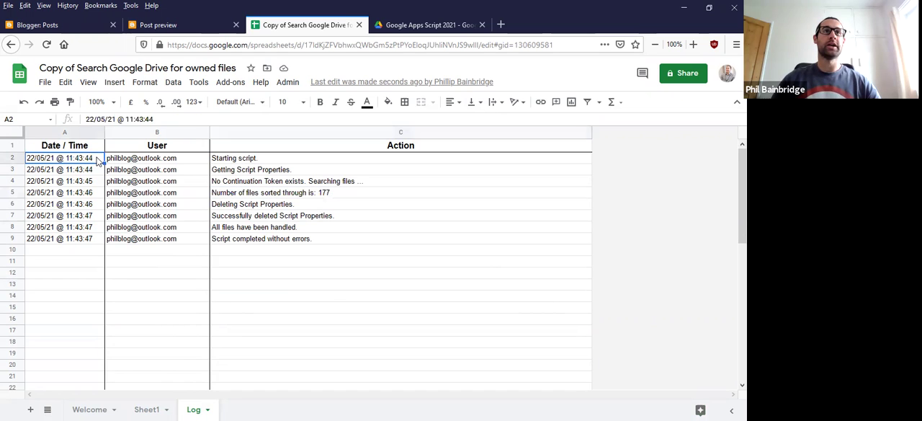
pyautogui.click(98, 240)
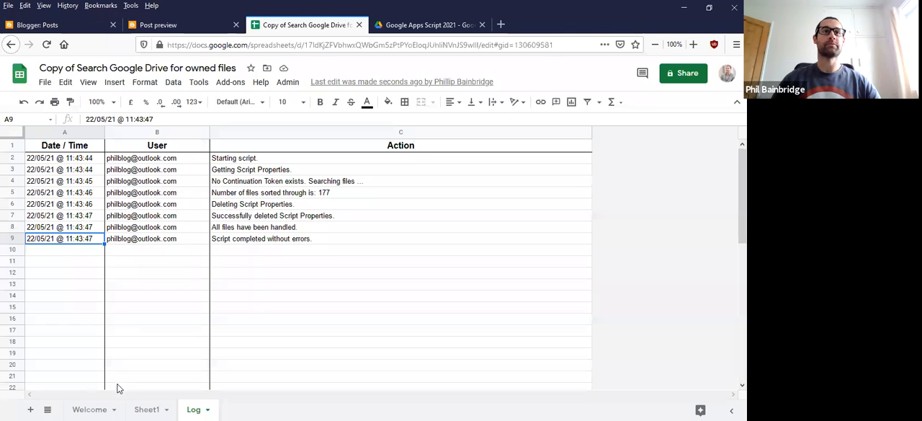
pyautogui.click(89, 409)
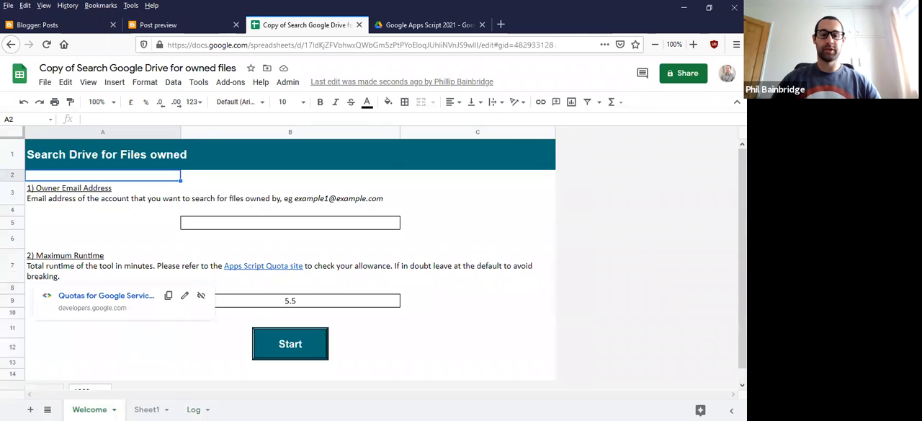